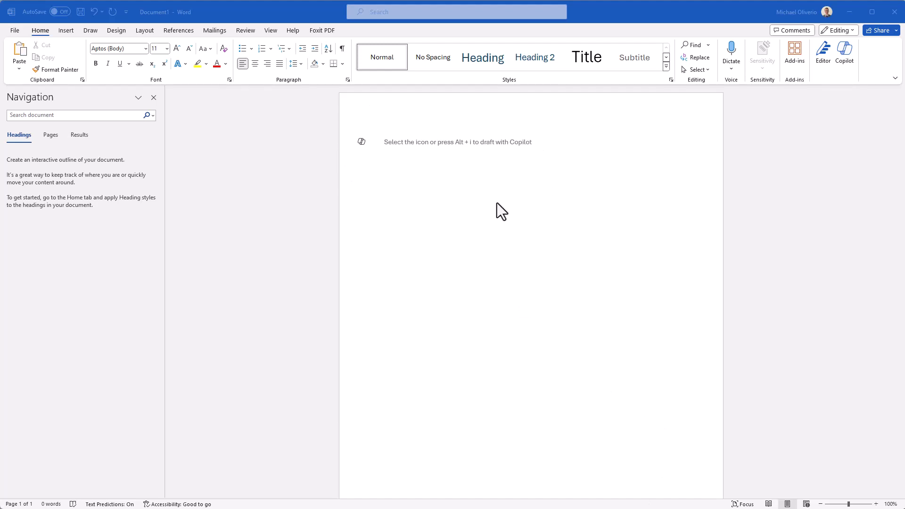
click(363, 143)
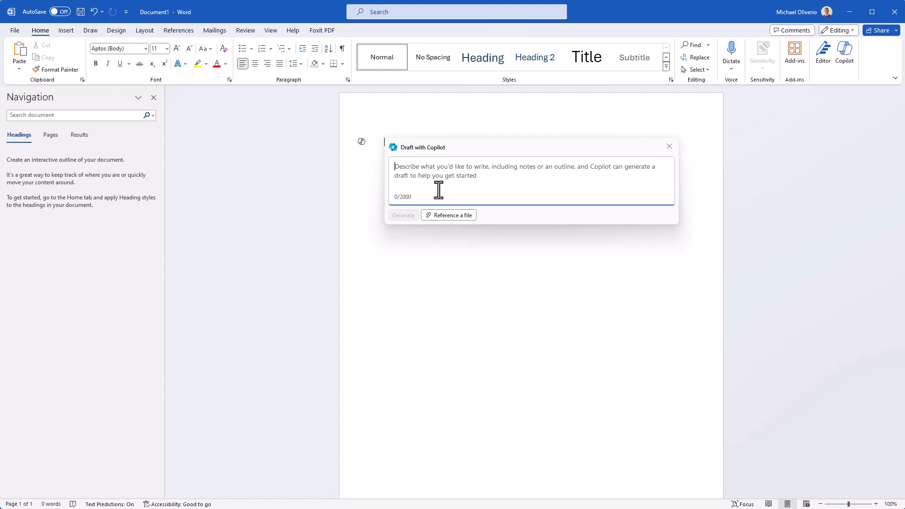
click(669, 146)
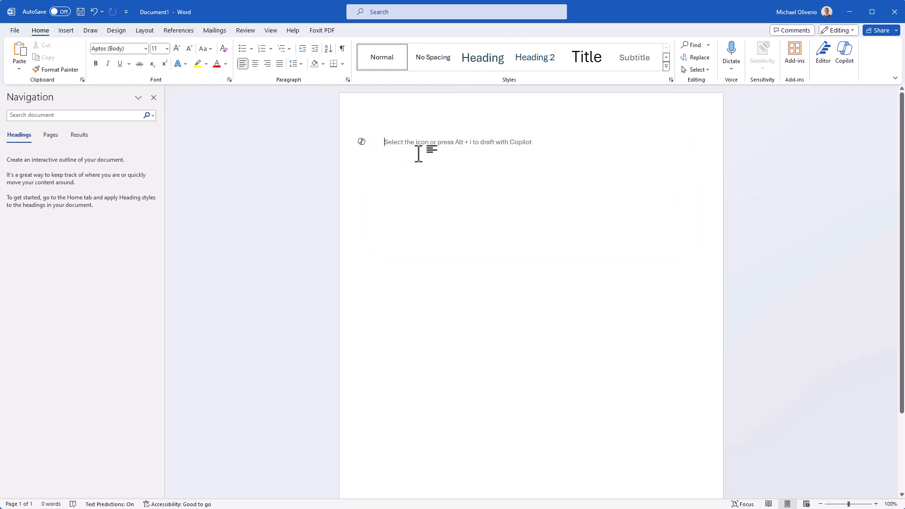
key(alt+i)
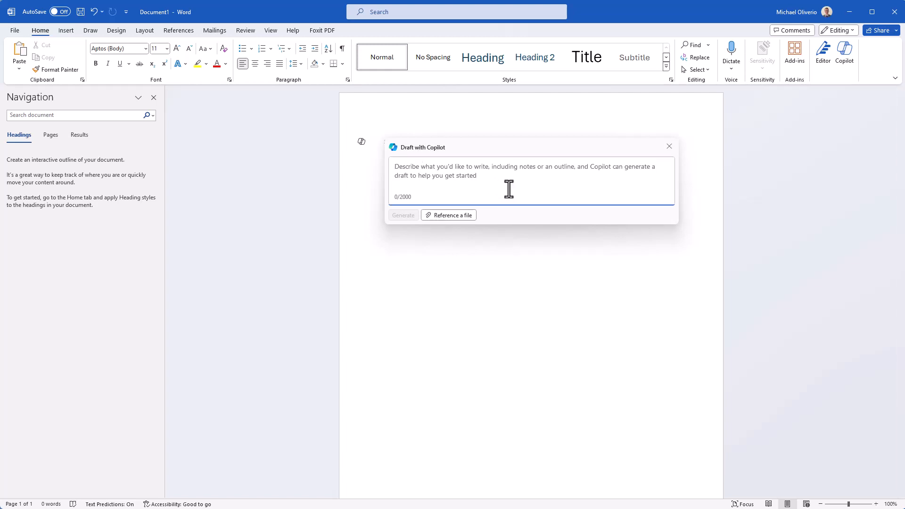
click(669, 147)
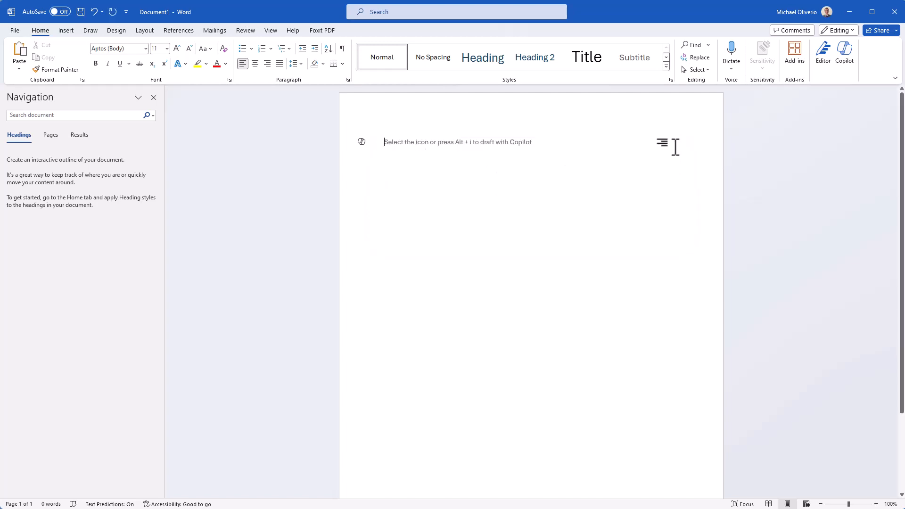
click(845, 65)
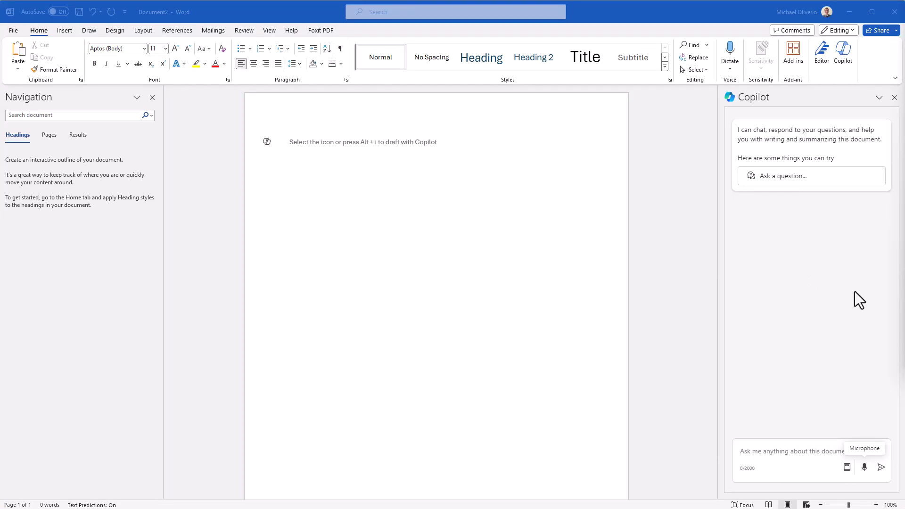
click(845, 56)
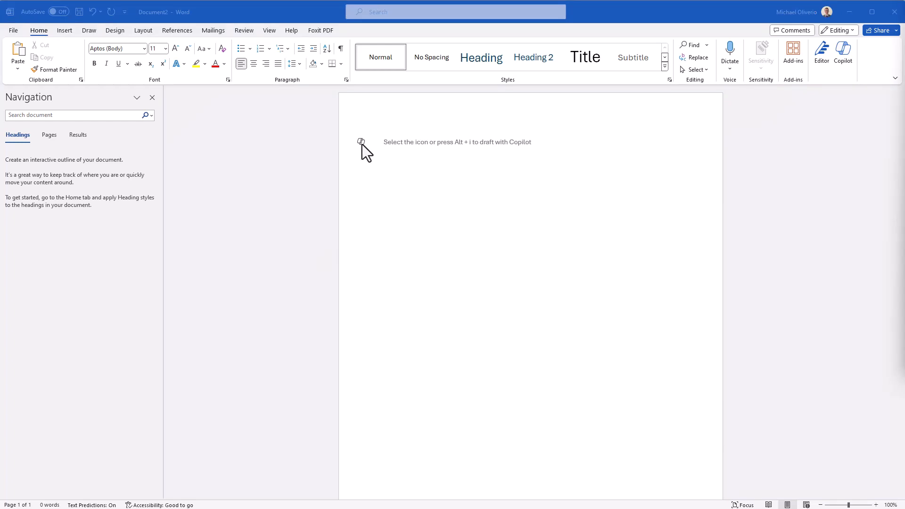
click(362, 143)
click(360, 143)
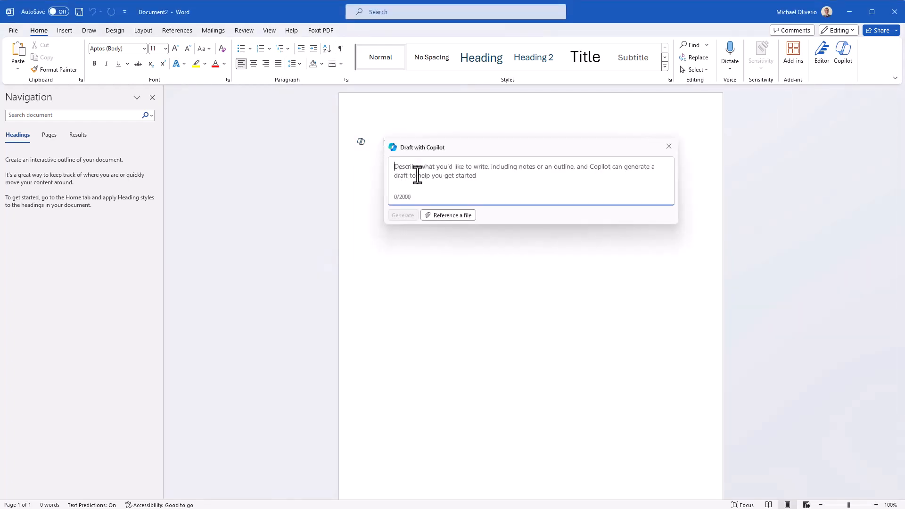
text(Send client a welcome email to our youtube channel www.n2mtech.com/n2mtechtalk in 500 words or less)
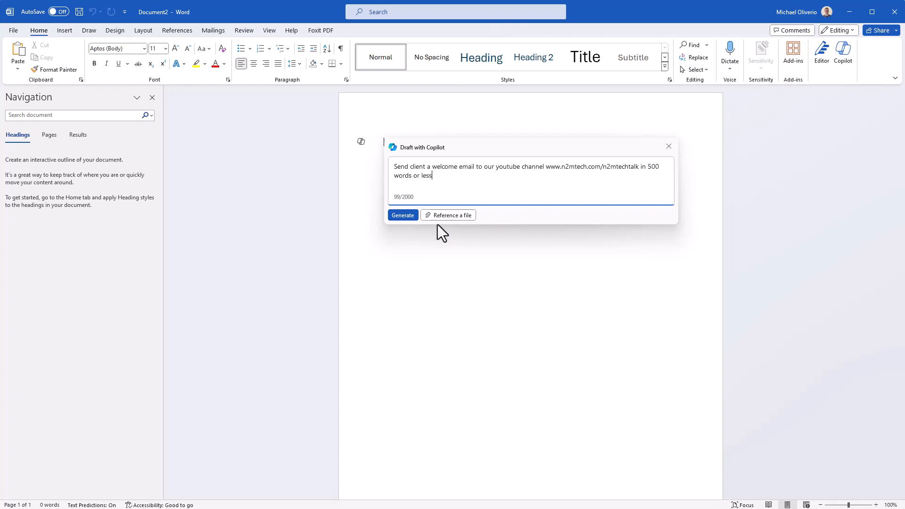
click(403, 215)
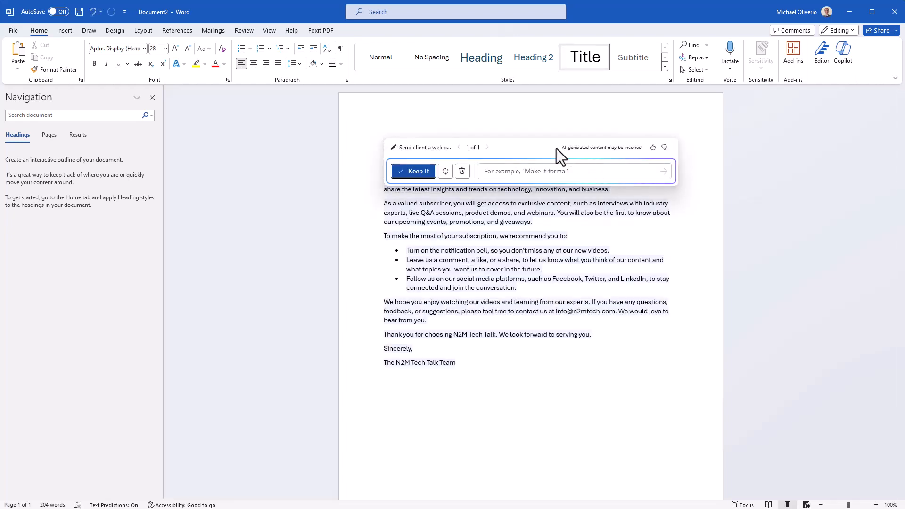
Step: Refine the generated welcome email with the instruction 'Make it formal' and keep the result
drag(557, 148, 530, 394)
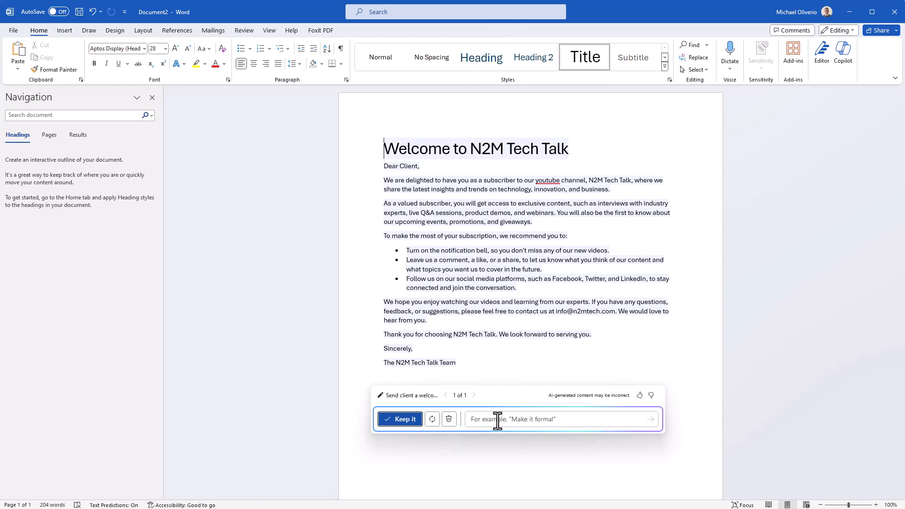
click(556, 421)
text(Make it formal)
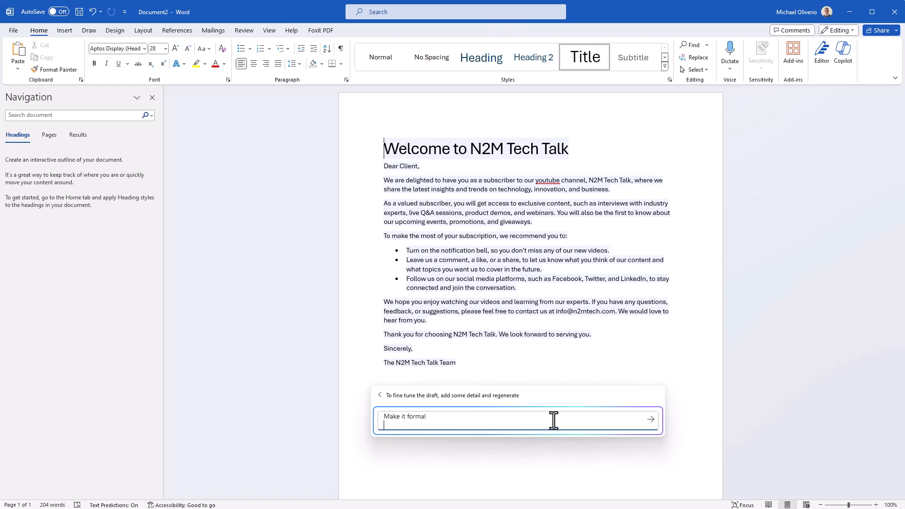
click(651, 421)
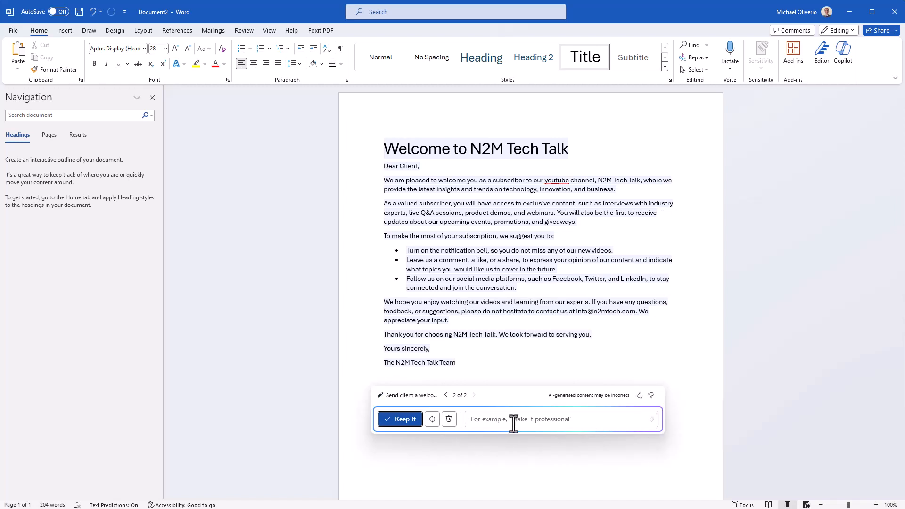
click(396, 420)
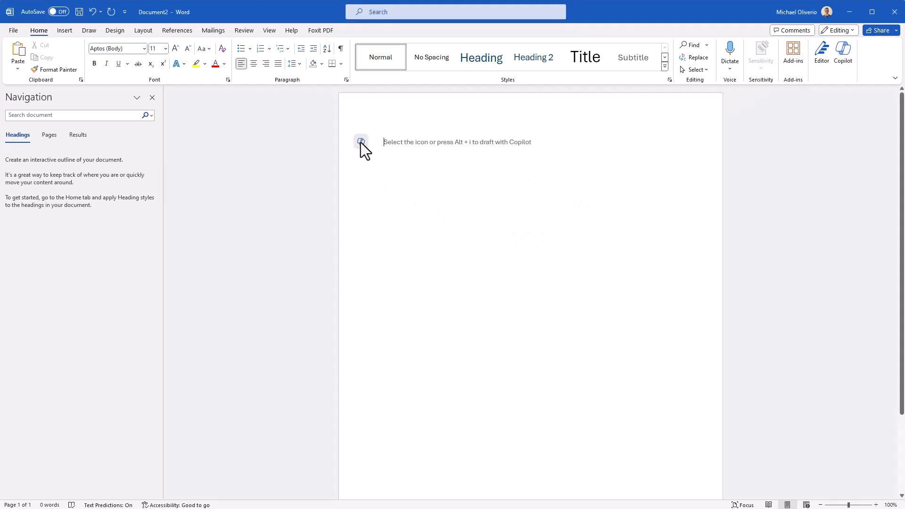
Step: Draft with Copilot referencing the file How Much Protein Do You Need to Gain Muscle.docx and asking 'what are some high protein foods?'
click(364, 142)
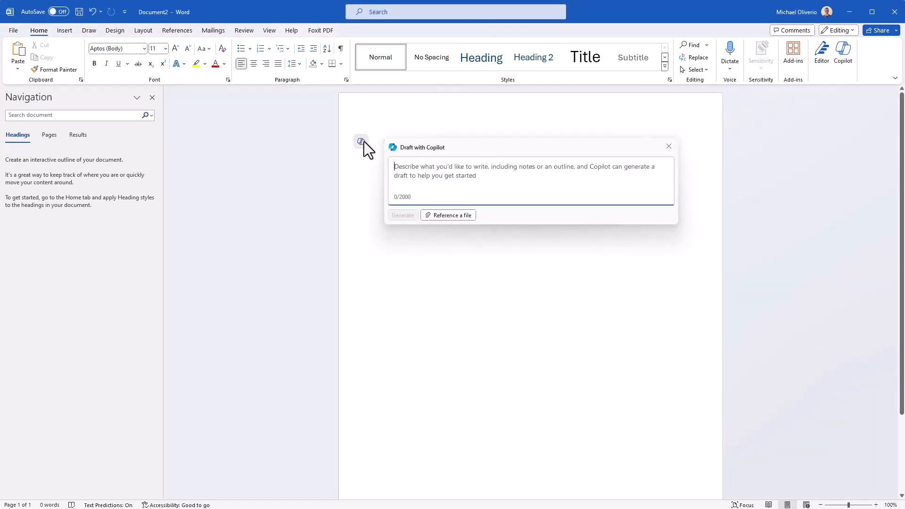
click(464, 216)
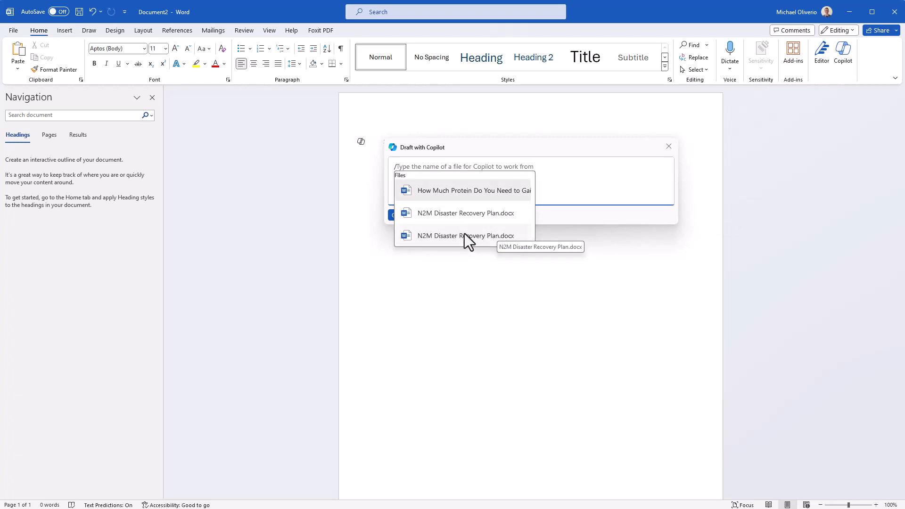
click(454, 194)
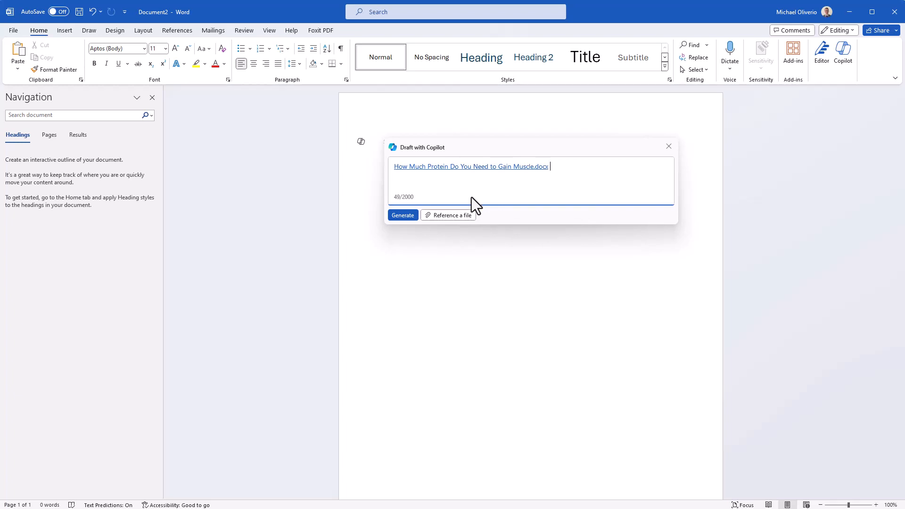
text(what are some high protein foods?)
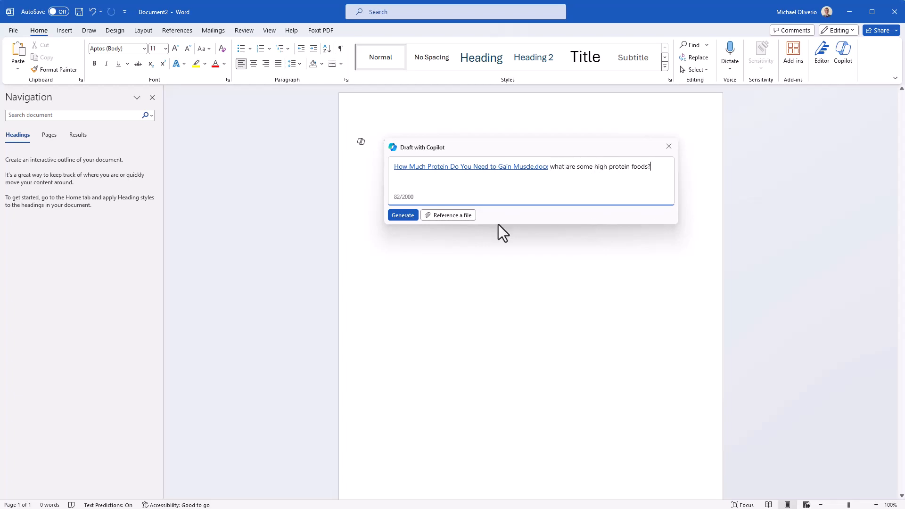
click(403, 215)
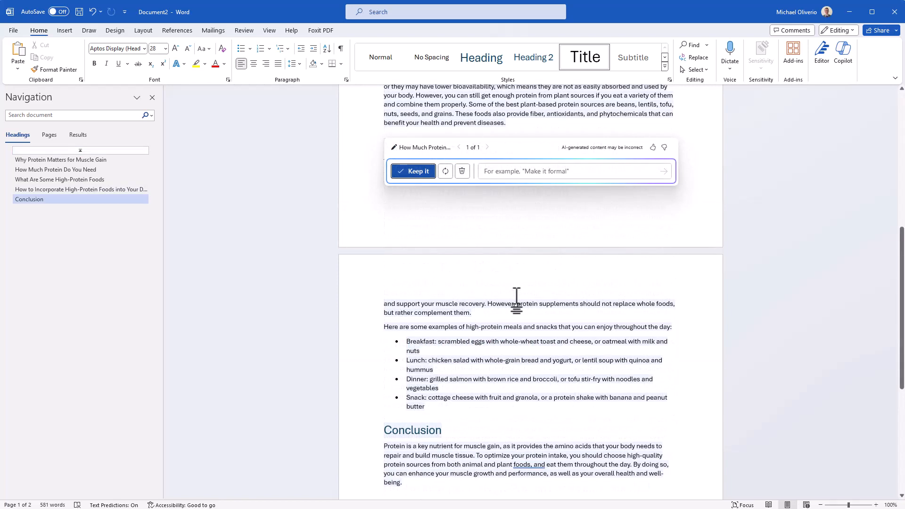
Step: Keep the generated protein article draft and review it through the pages
click(415, 171)
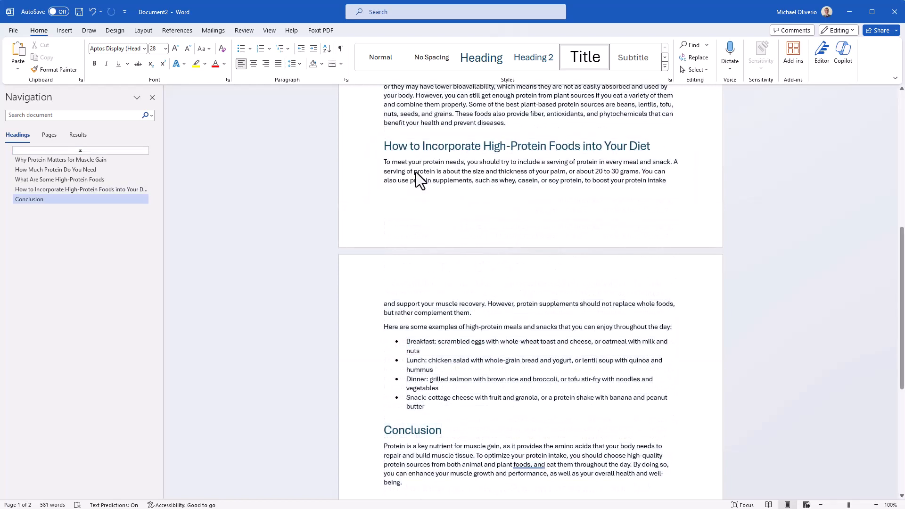
scroll(511, 305, down, 1)
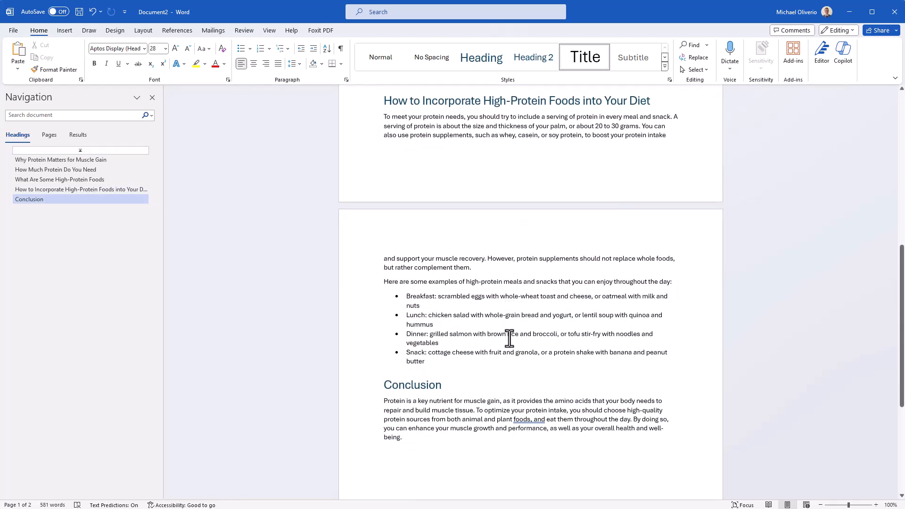
scroll(510, 338, up, 10)
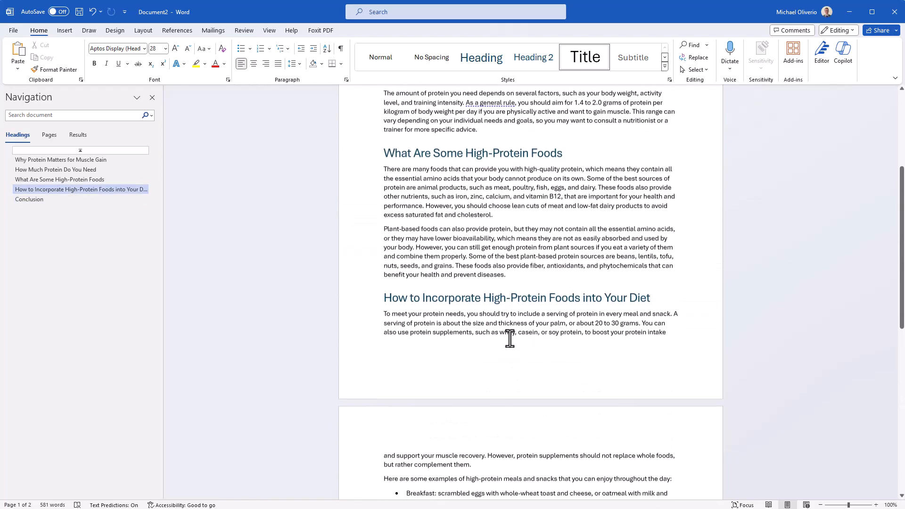
scroll(510, 339, up, 5)
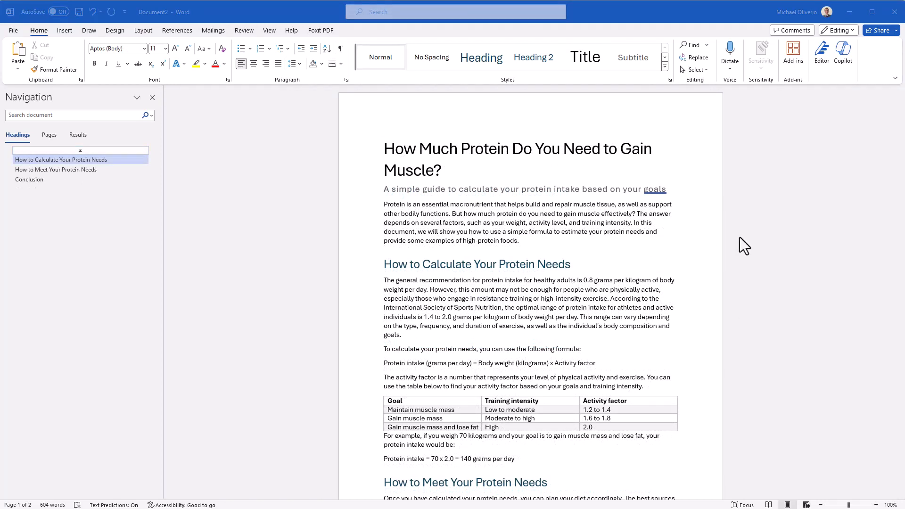
Step: Ask Copilot in the side pane to 'Summarize this doc in 3 key terms', starting from an Understand prompt example
click(844, 61)
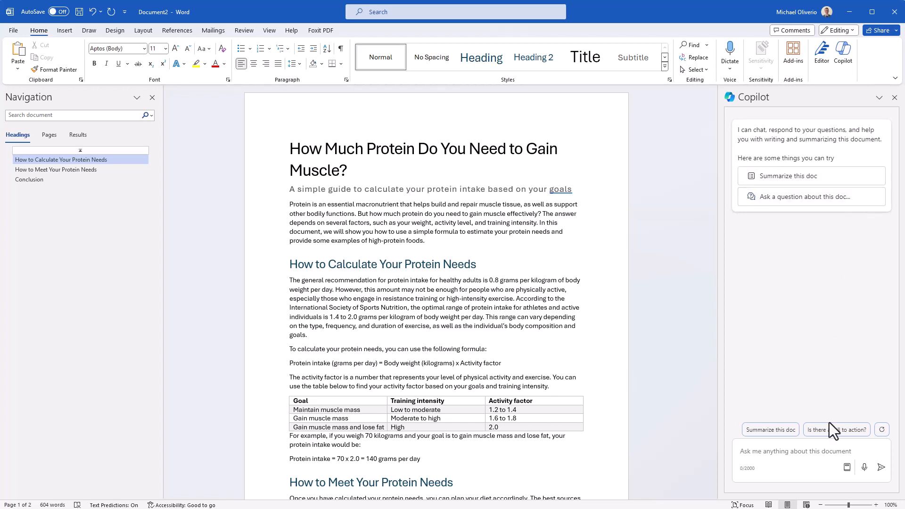
click(820, 453)
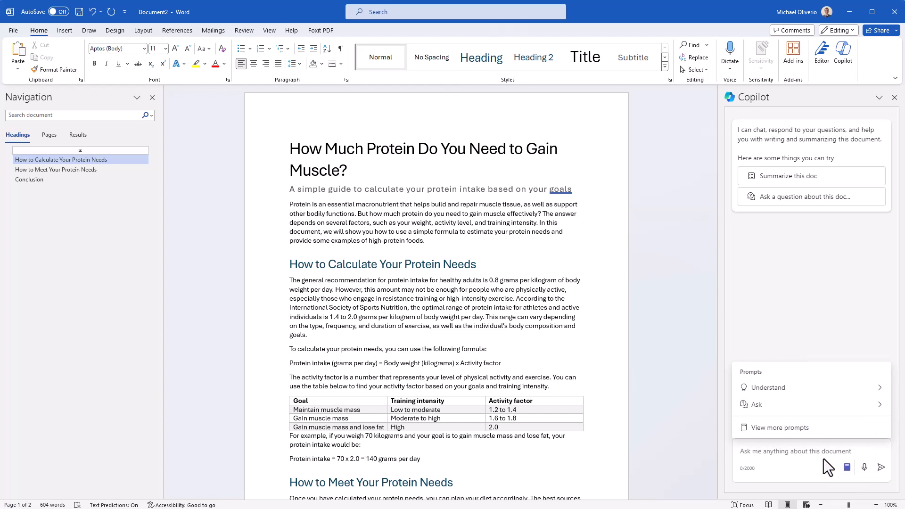
click(818, 393)
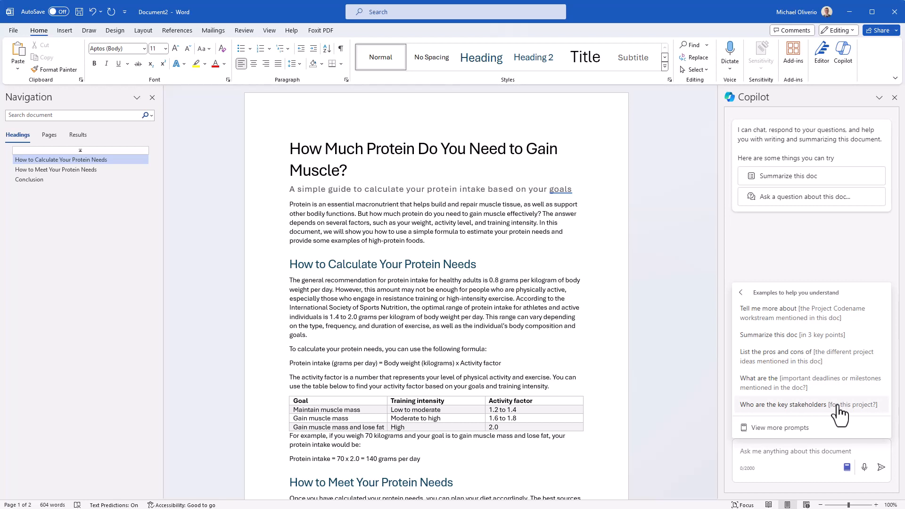
click(819, 334)
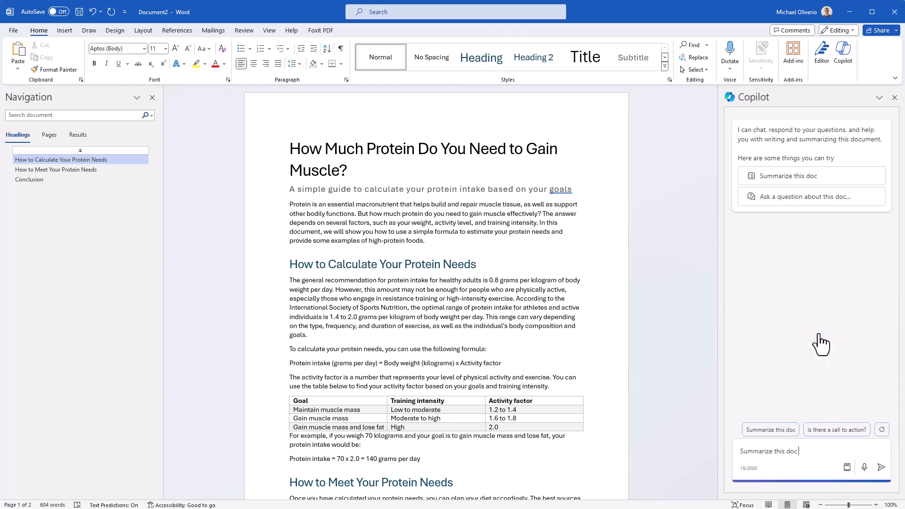
text(in 3 key terms)
key(Return)
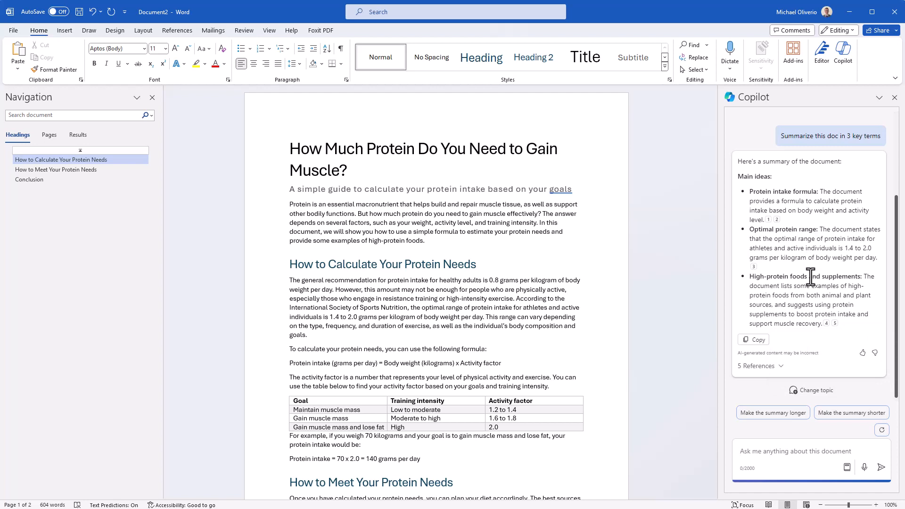
Step: Expand the summary's references list and open, then collapse, the fifth reference's details
mouse_move(769, 221)
click(782, 367)
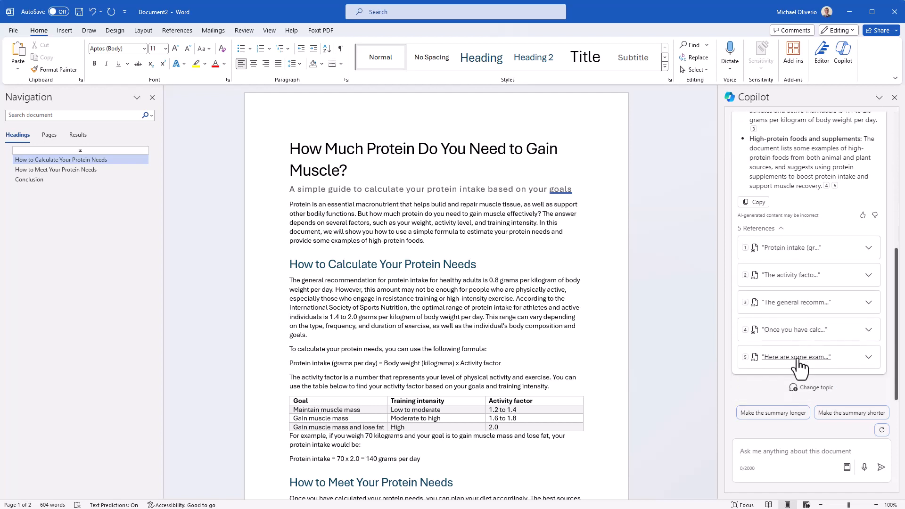
click(869, 357)
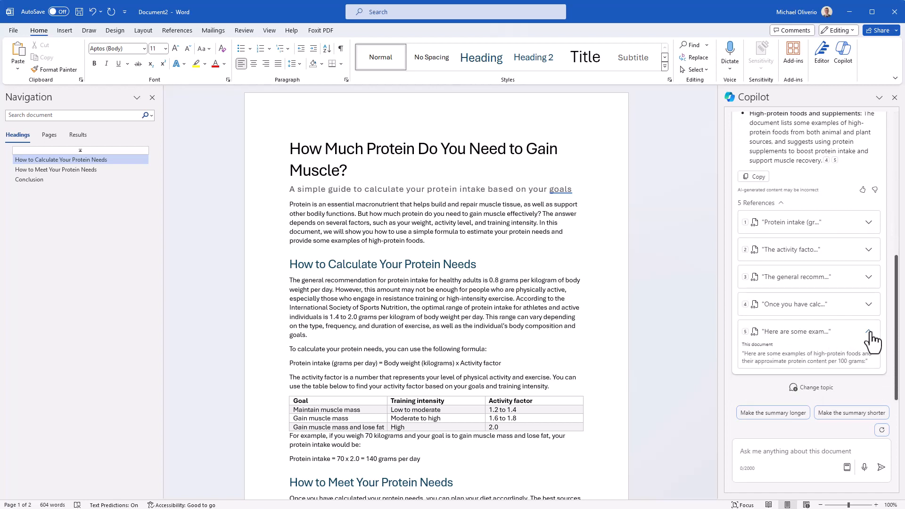
click(869, 333)
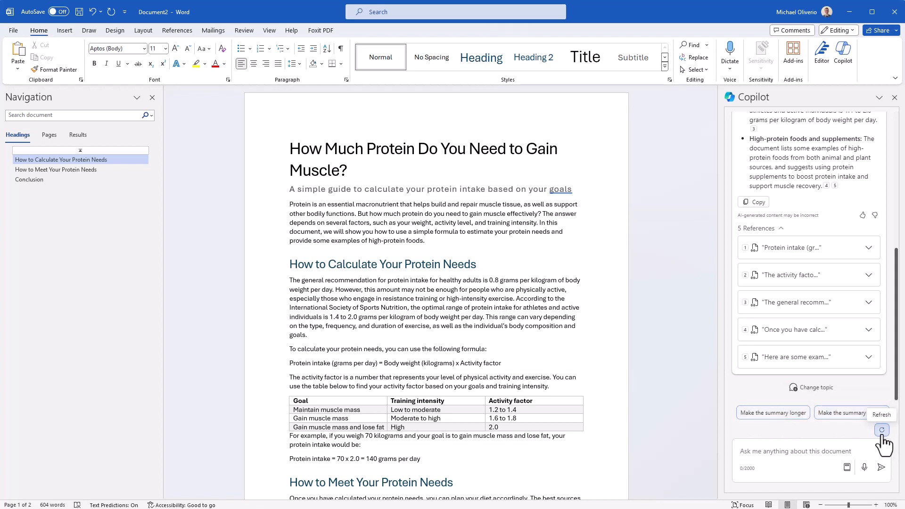
Step: Ask Copilot 'How do I a table of contents' starting from an Ask prompt example
click(847, 469)
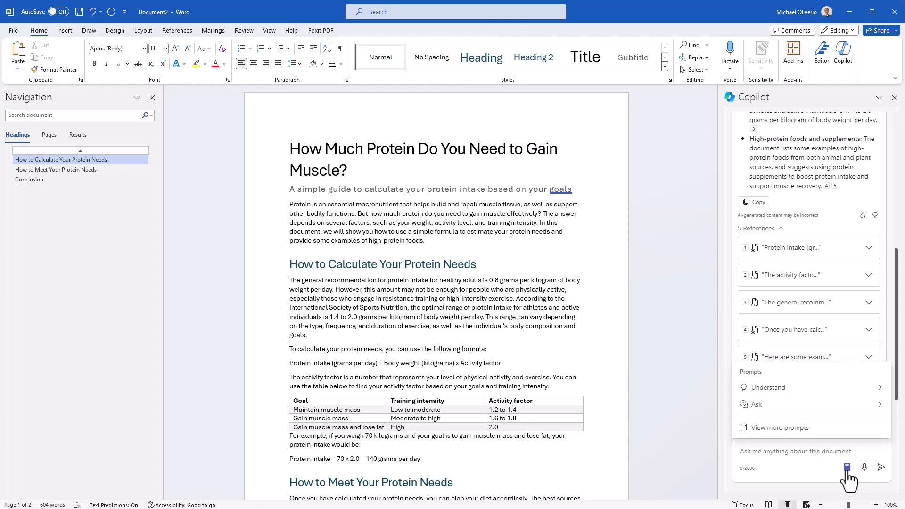
click(844, 410)
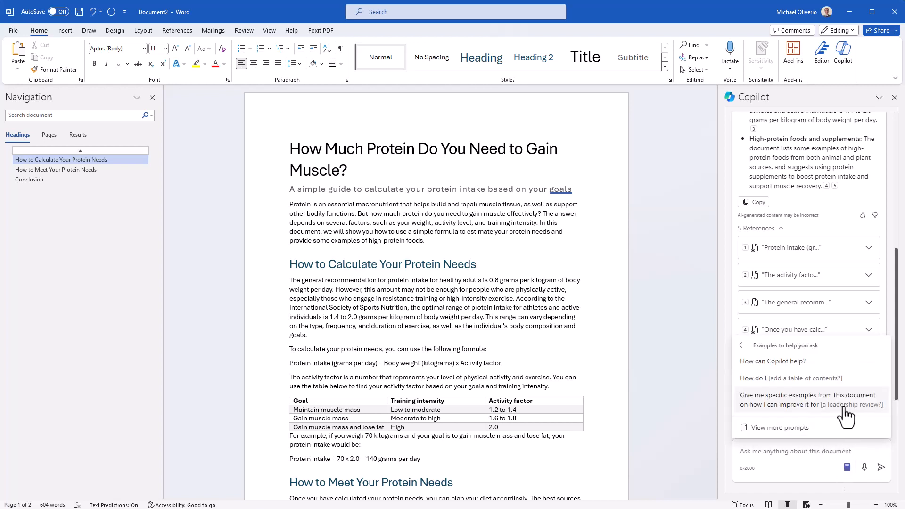
click(855, 378)
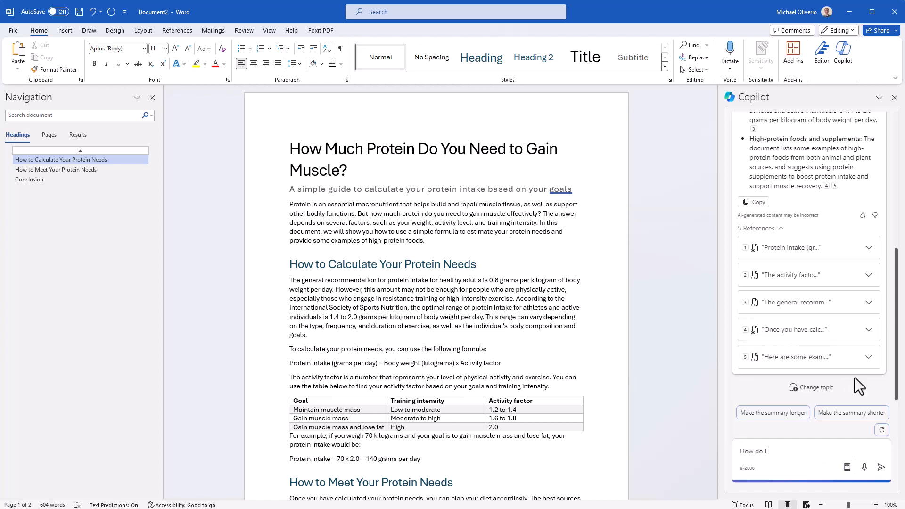
text(a table of contents)
click(881, 467)
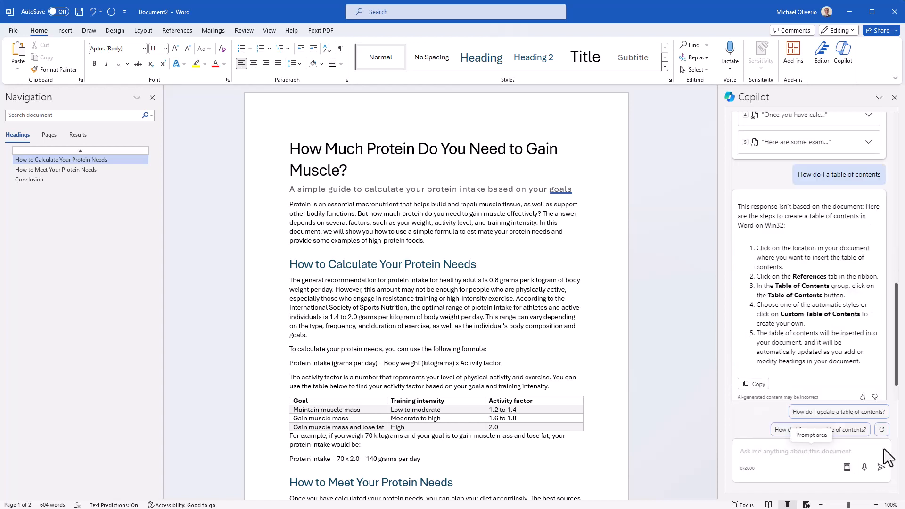
drag(861, 362, 763, 248)
click(797, 261)
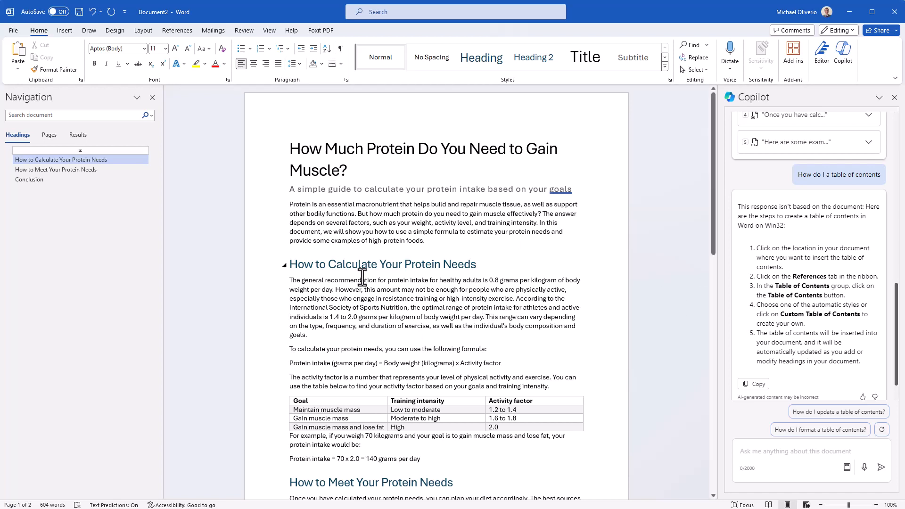
Step: Convert the bulleted list of high-protein foods into a table with Copilot's Visualize as a Table, and keep it
scroll(465, 244, down, 8)
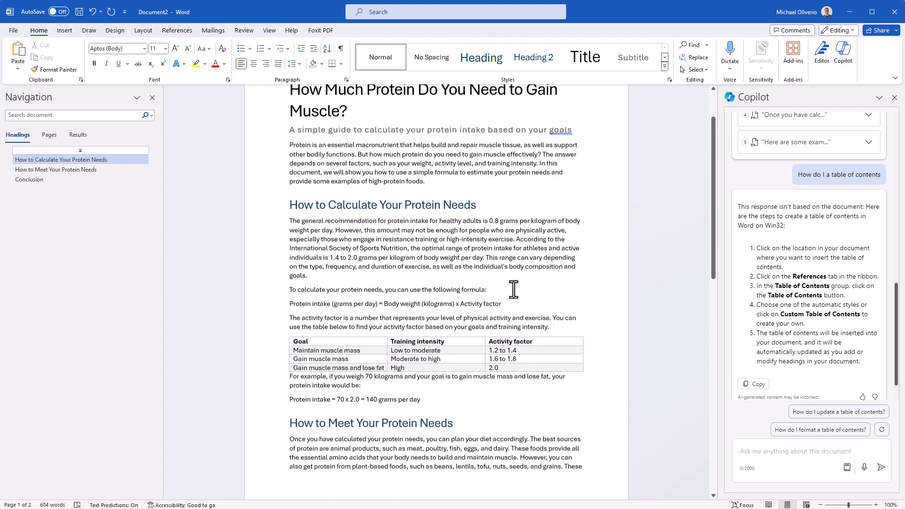
scroll(471, 330, down, 10)
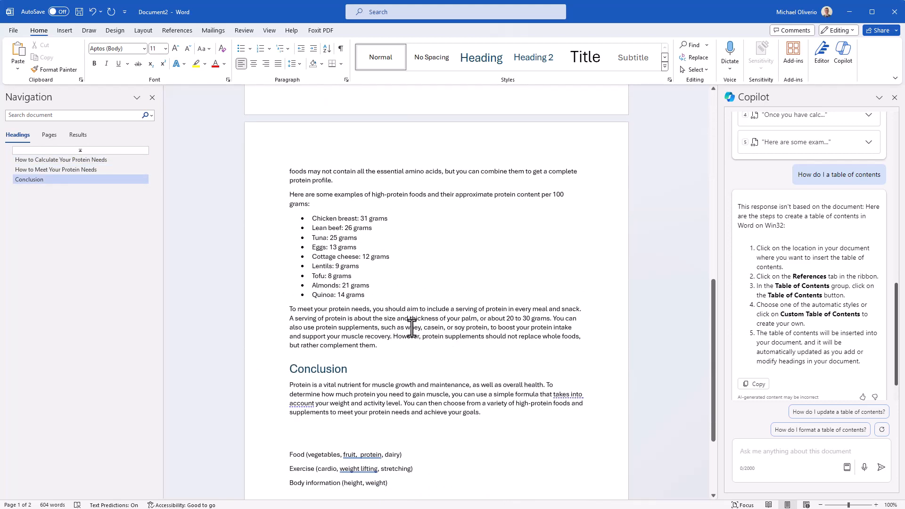
drag(384, 298, 306, 218)
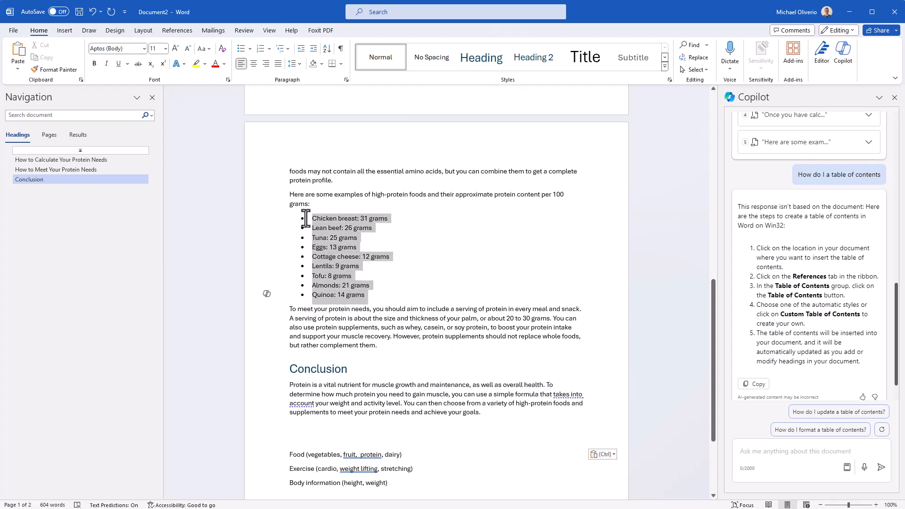
click(265, 295)
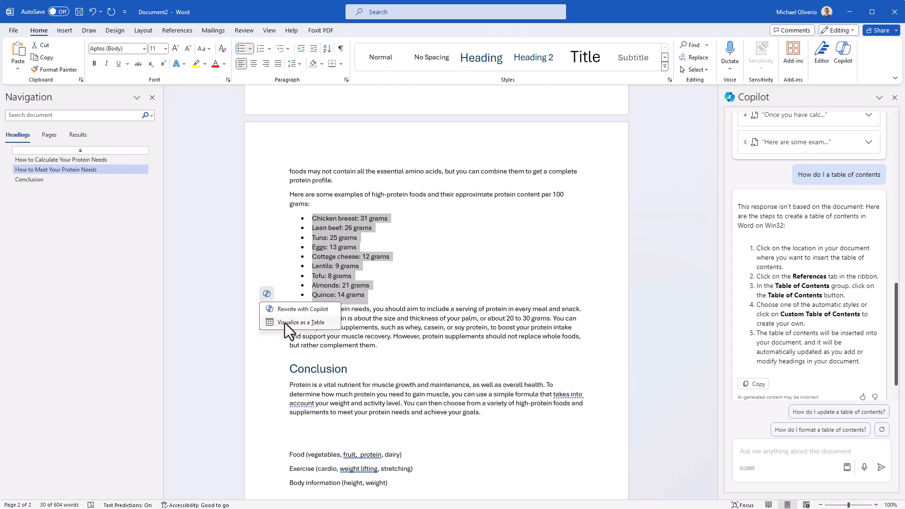
click(313, 325)
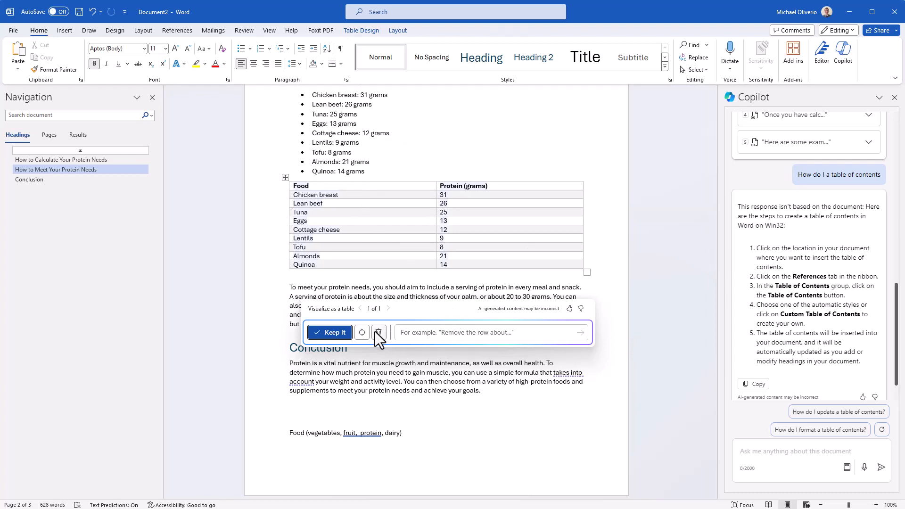
click(329, 333)
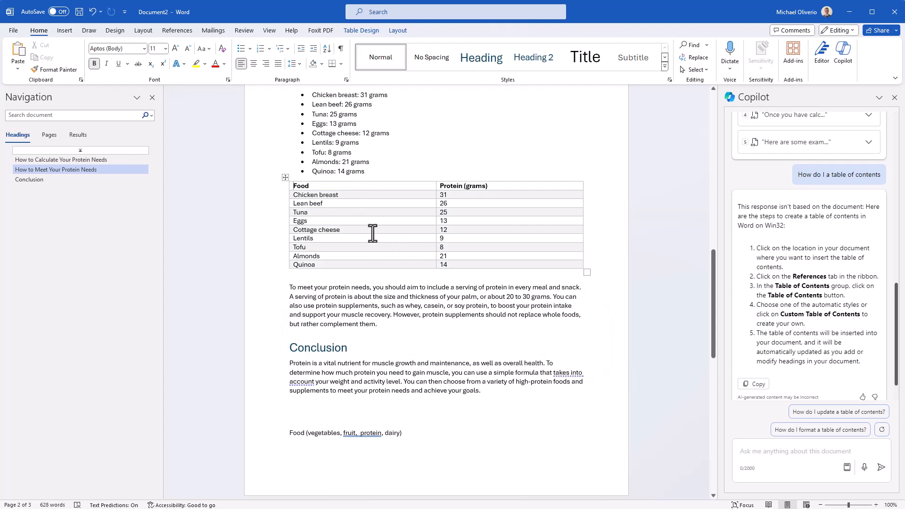
Step: Delete the original bulleted food list above the new food table
scroll(372, 229, up, 1)
drag(371, 217, 292, 140)
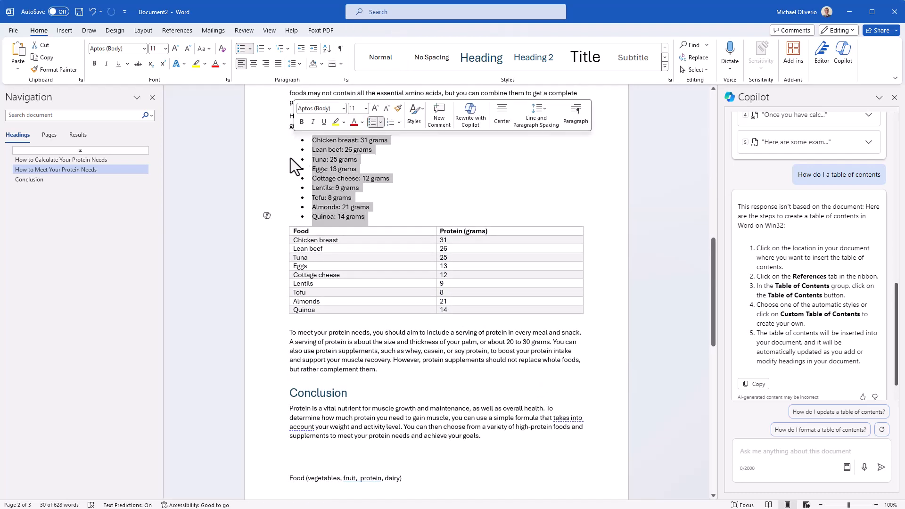
key(Delete)
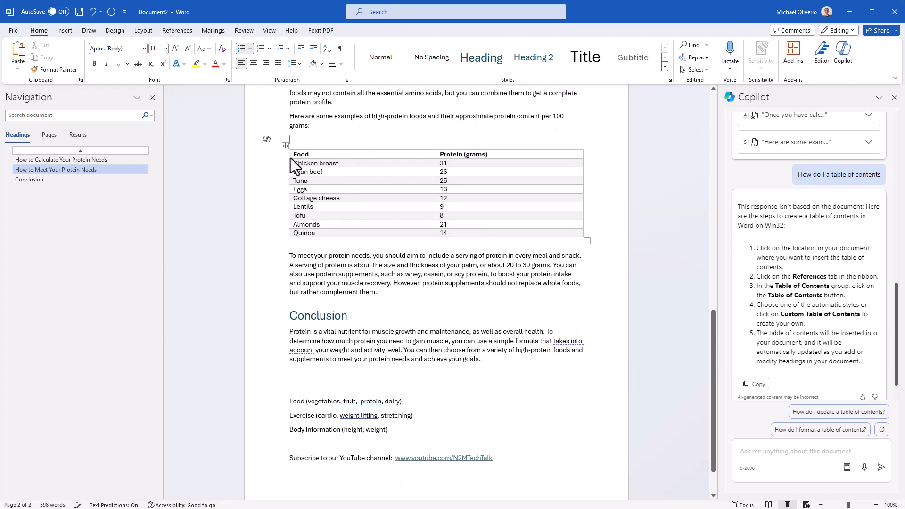
key(BackSpace)
key(BackSpace)
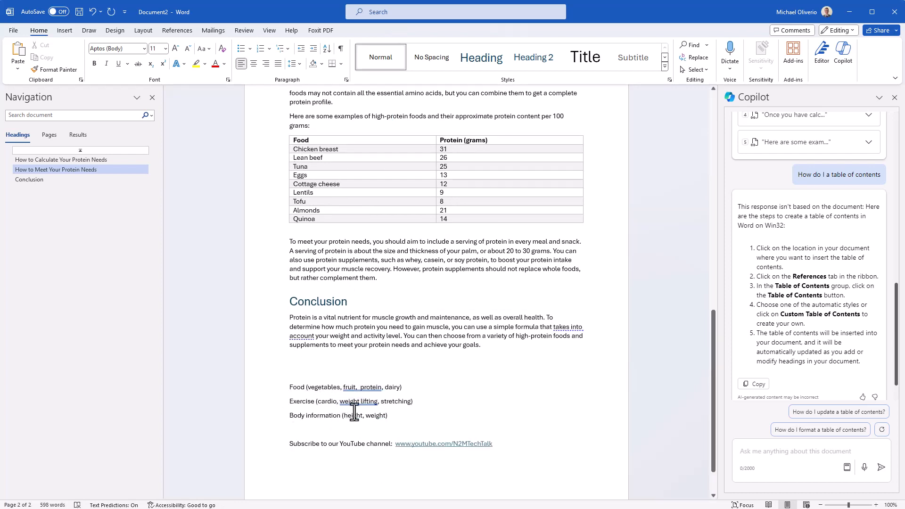
Step: Turn the Food, Exercise and Body information lines into a table with Visualize as a Table, and keep it
drag(393, 419, 283, 383)
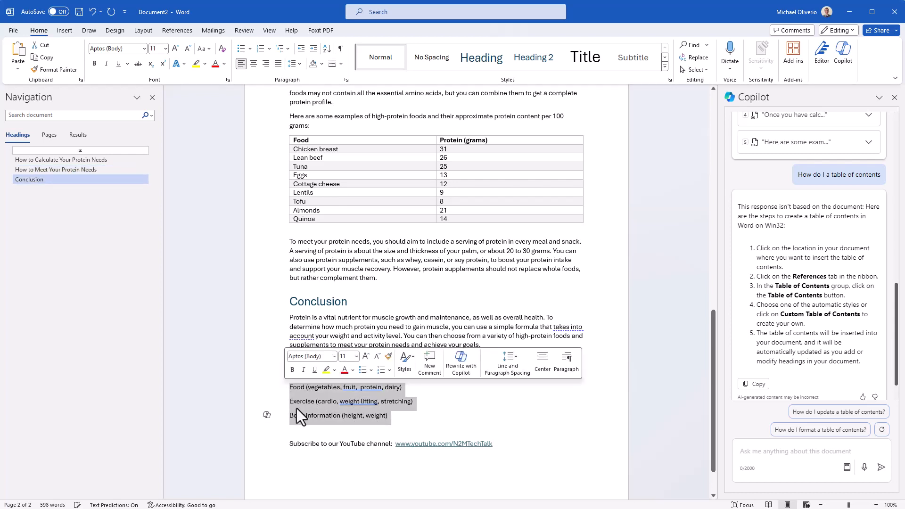
click(273, 416)
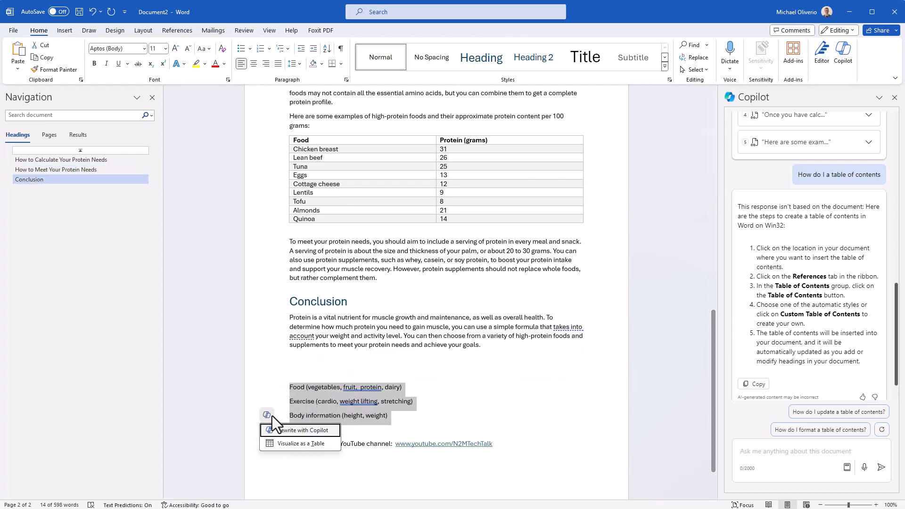
click(299, 446)
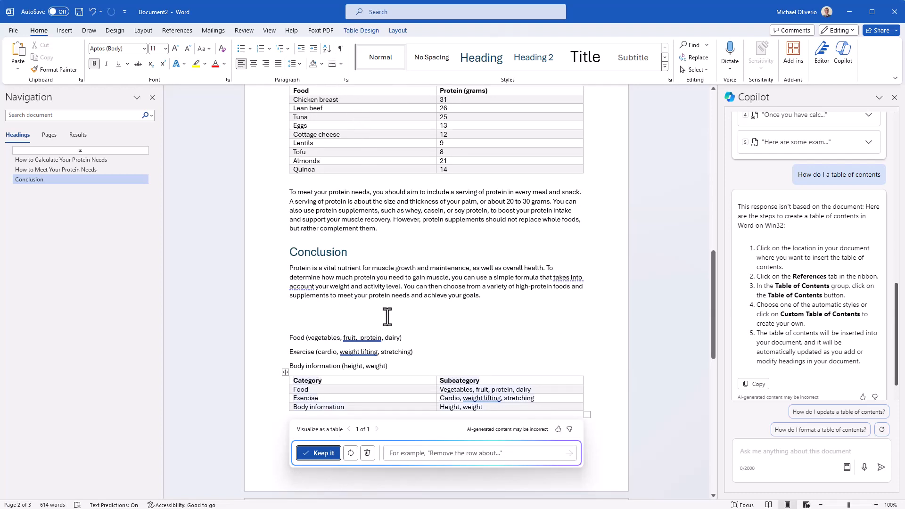
click(324, 454)
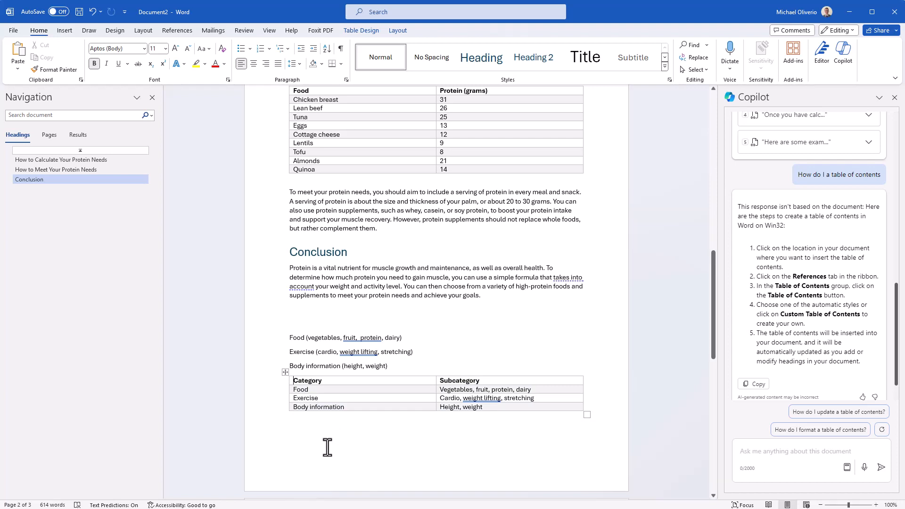
Step: Ask Copilot in the side pane 'are there any callouts?'
click(797, 455)
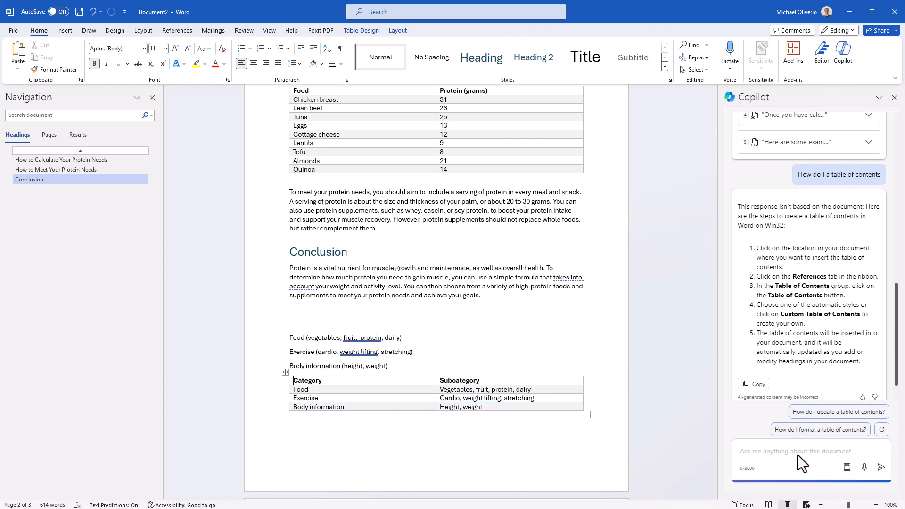
text(are there any callouts?)
click(882, 468)
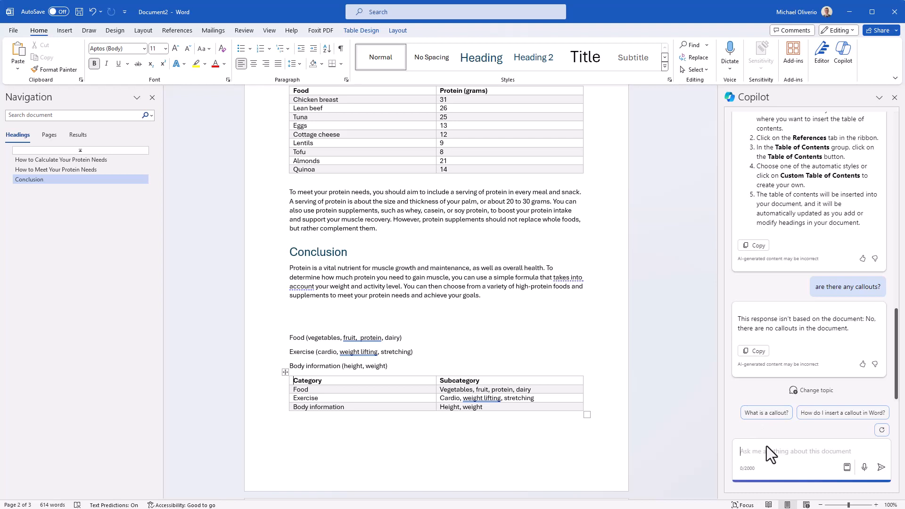
Step: Ask Copilot 'is there a call to action?'
text(is there a call to action?)
key(Return)
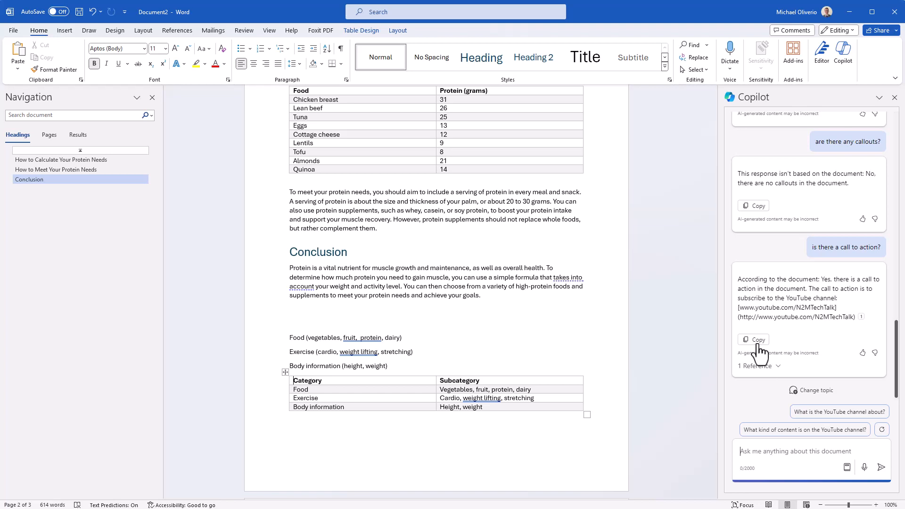
Step: Pick the 'Improve this document' prompt from Copilot Lab and ask for specific examples to improve it for leadership
scroll(568, 380, down, 5)
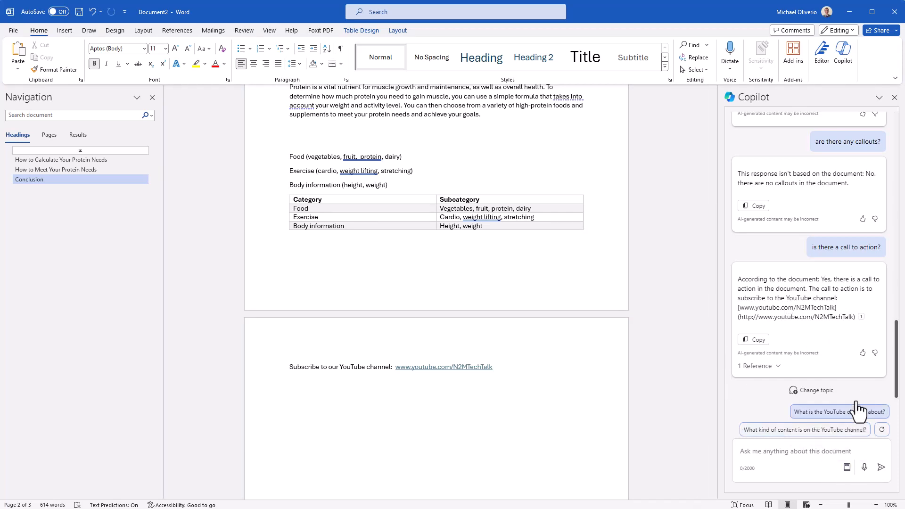
click(848, 467)
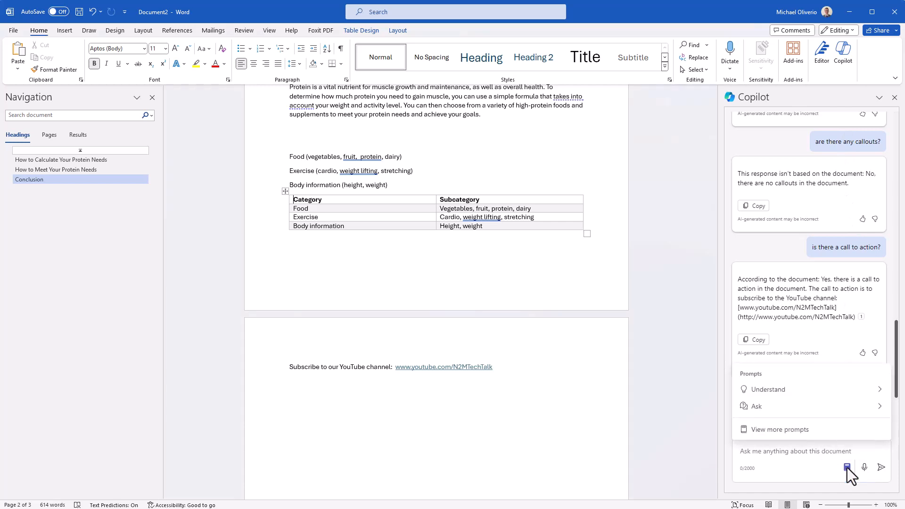
click(805, 433)
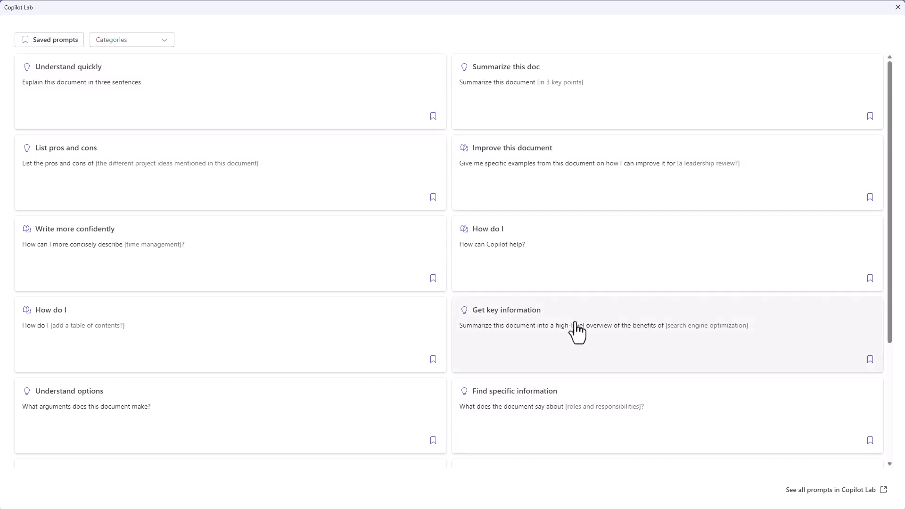
scroll(576, 327, down, 1)
scroll(578, 328, down, 2)
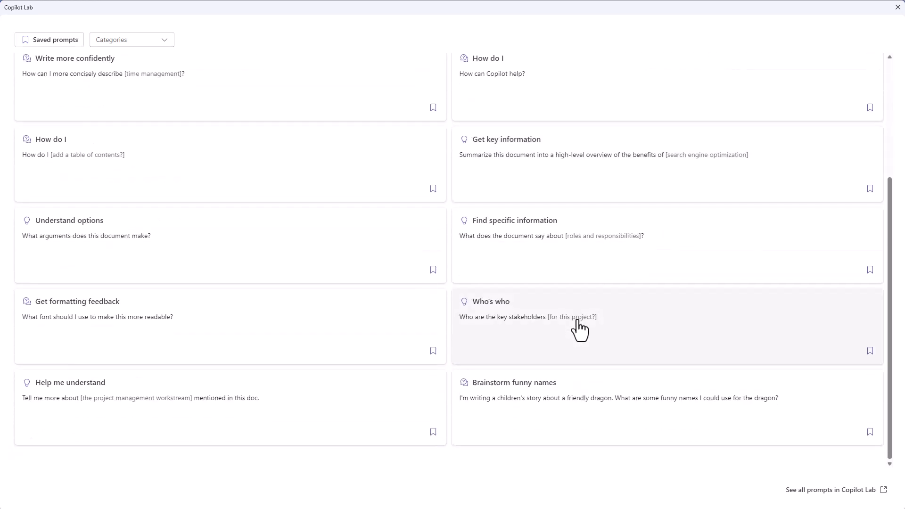
scroll(580, 328, up, 3)
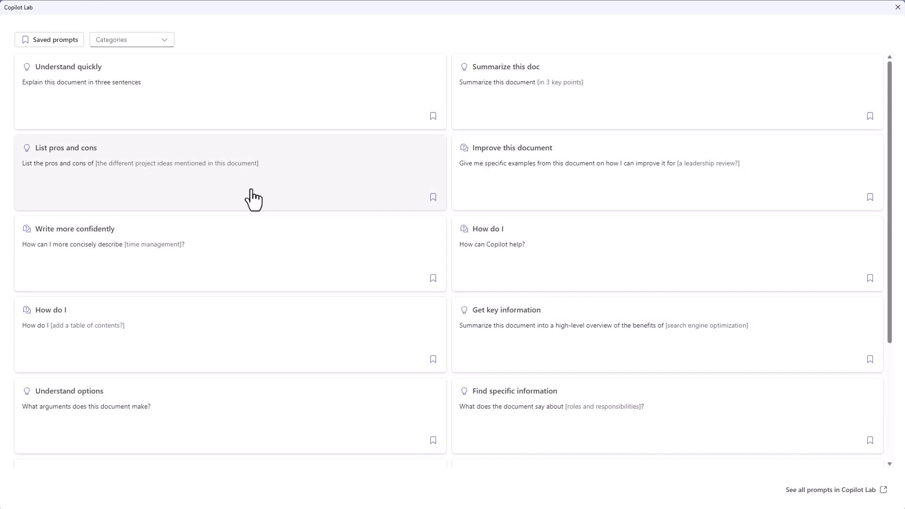
click(577, 192)
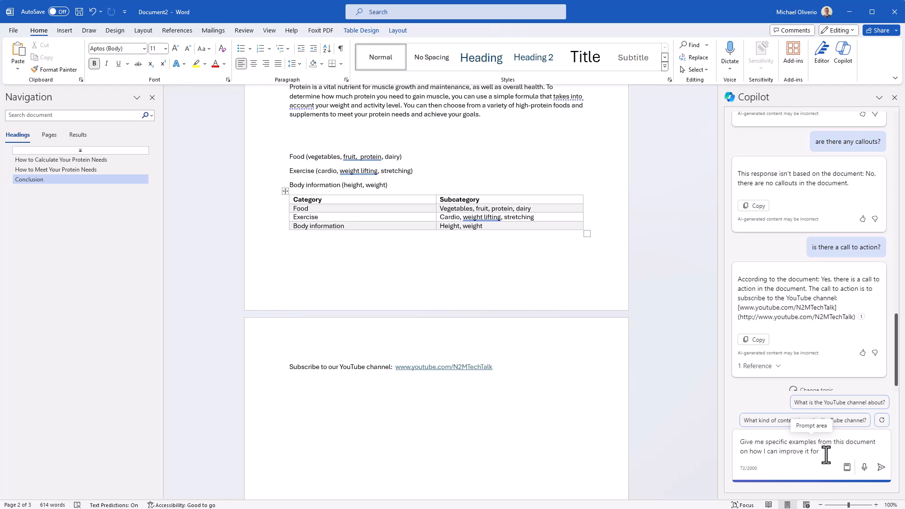
text(leadership)
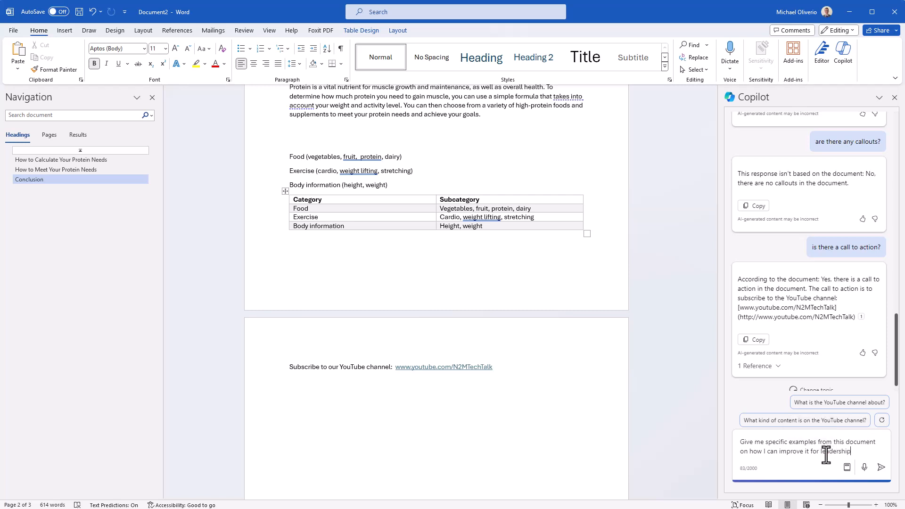
click(881, 467)
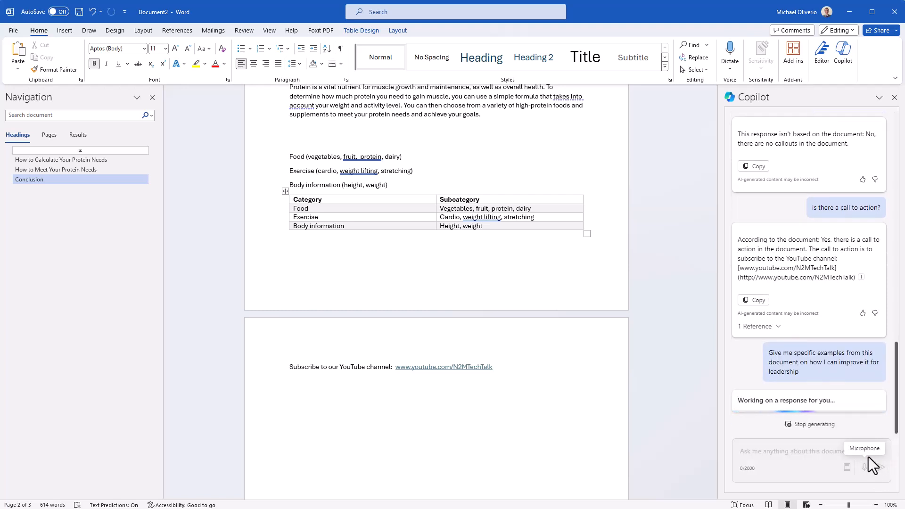